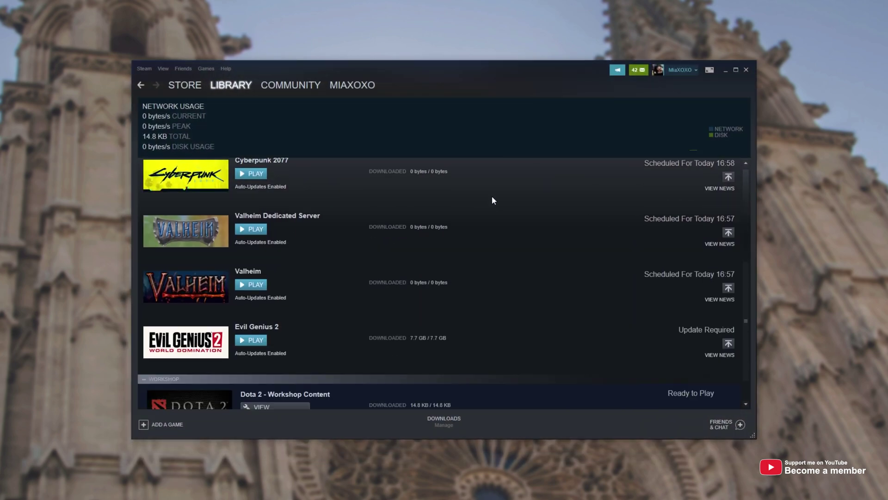
- Try to update PLAYERUNKNOWN'S BATTLEGROUNDS and start DIRT 5 from the downloads list
scroll(493, 196, up, 5)
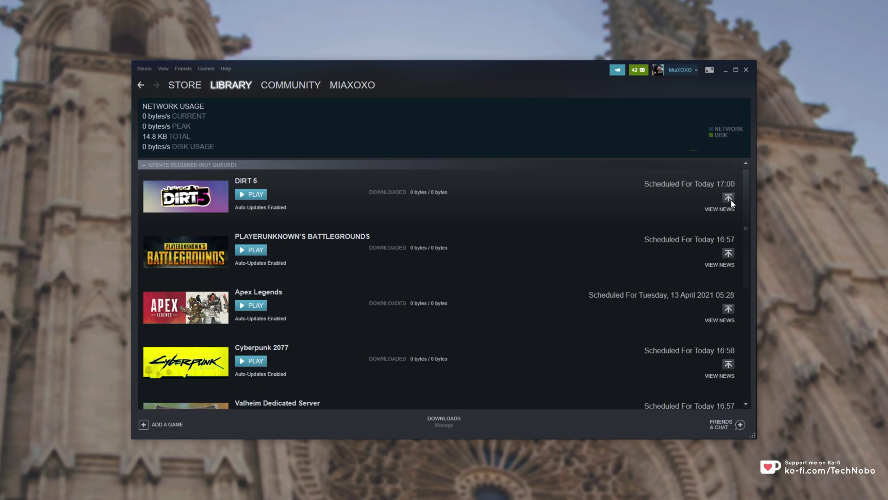
click(729, 253)
scroll(445, 277, down, 3)
scroll(445, 277, up, 3)
click(255, 195)
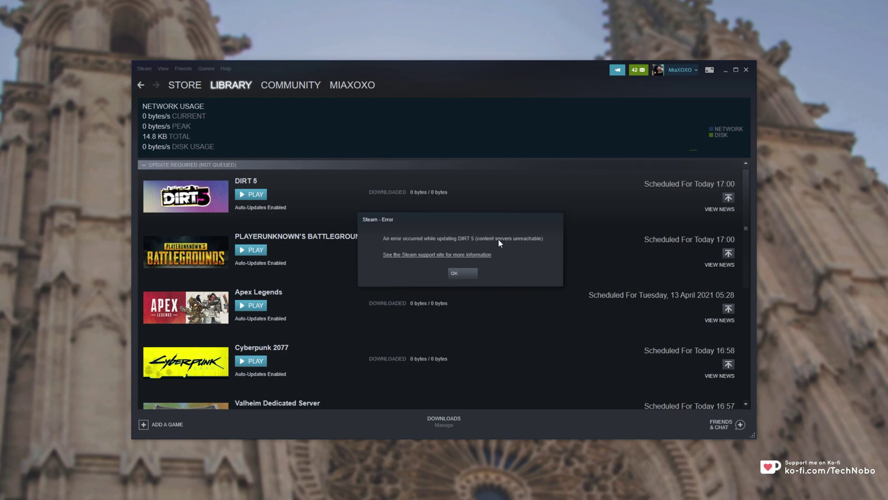
click(472, 277)
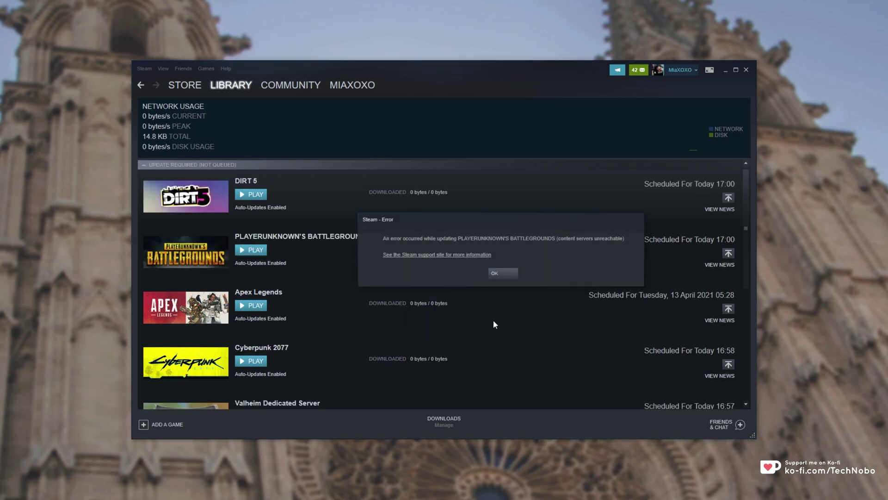
click(510, 275)
scroll(507, 274, down, 5)
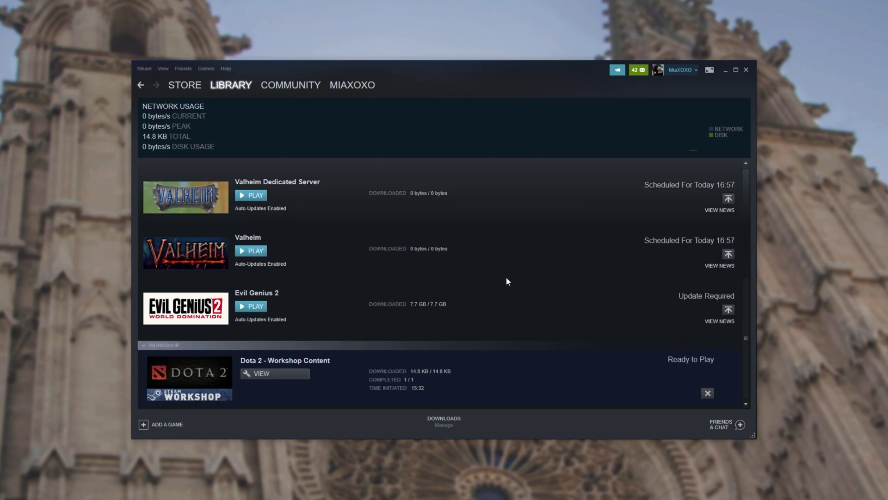
scroll(412, 390, up, 5)
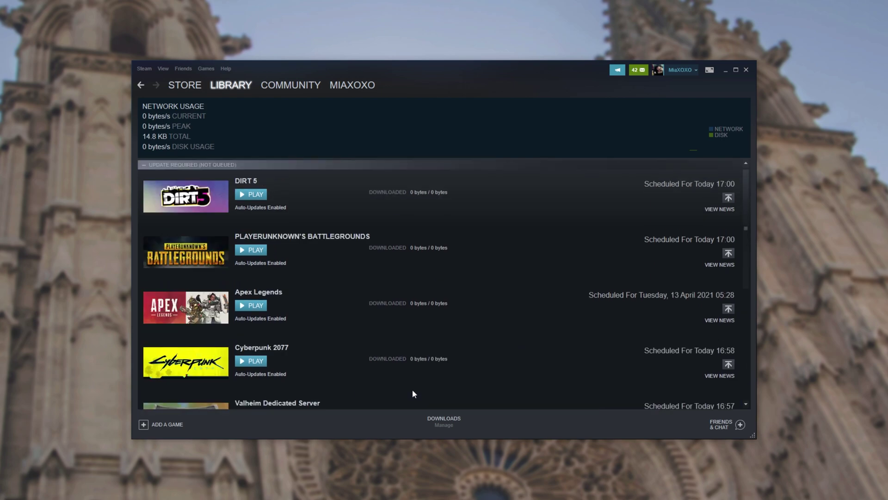
- View the Apex Legends page in the library and exit Steam
click(229, 85)
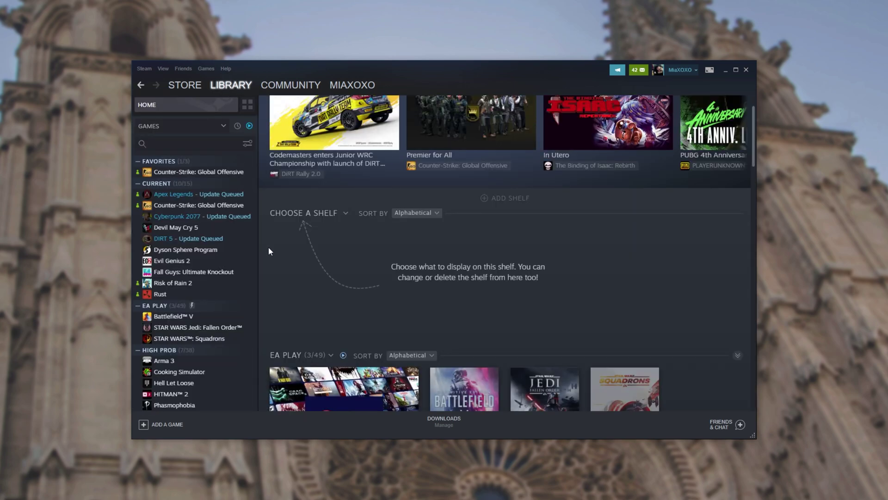
click(218, 195)
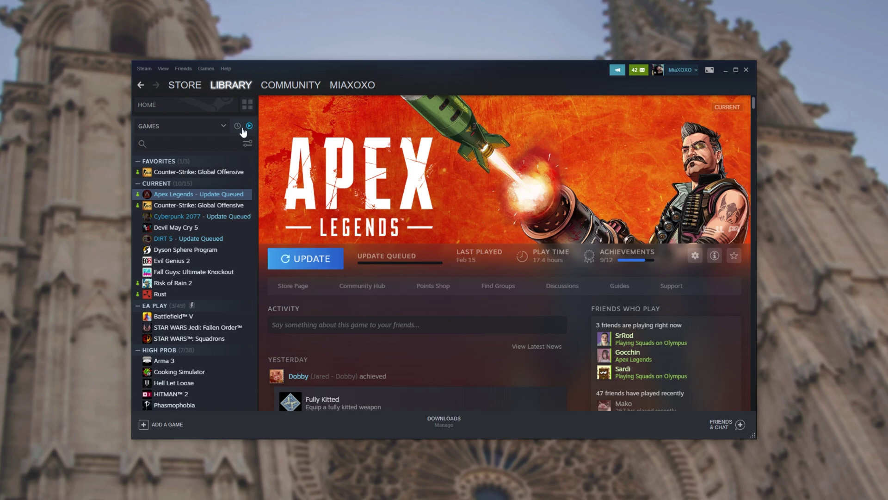
click(145, 68)
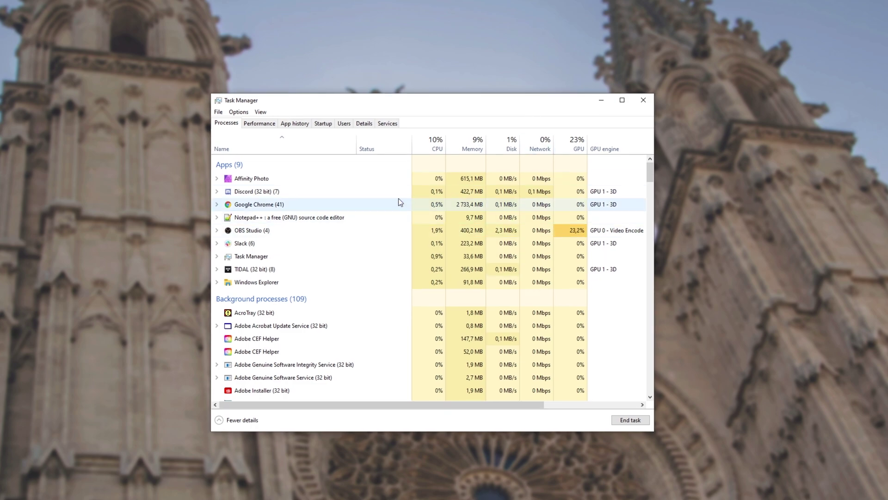
- Look through the background processes in Task Manager for any Steam process that is still running
key(s)
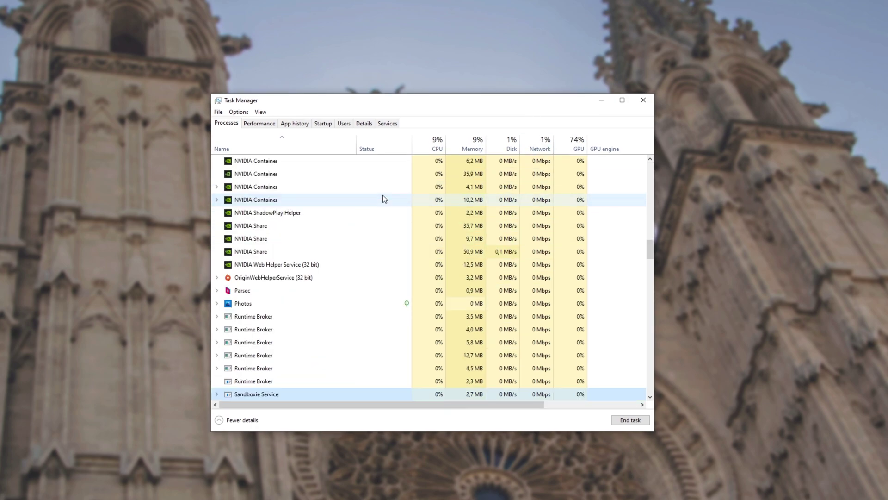
scroll(374, 269, down, 3)
scroll(361, 274, down, 1)
key(s)
key(s)
key(s)
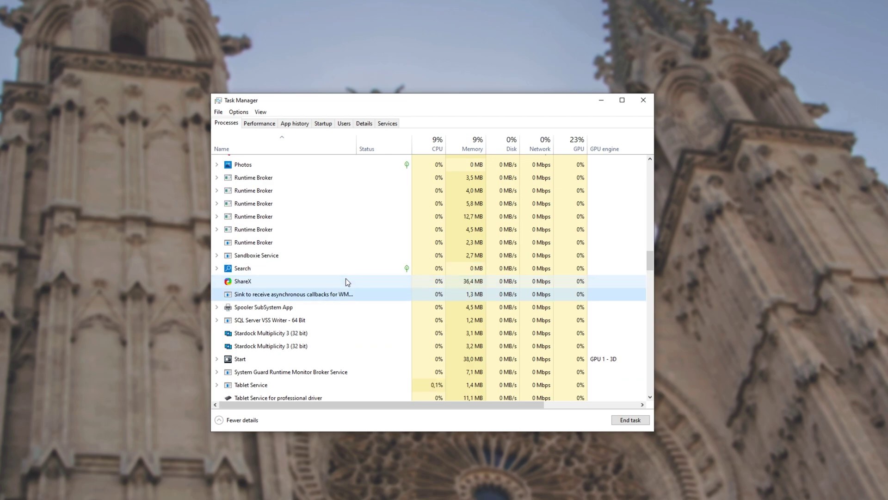
scroll(349, 287, down, 1)
key(s)
key(s)
key(s)
key(s)
scroll(384, 313, down, 1)
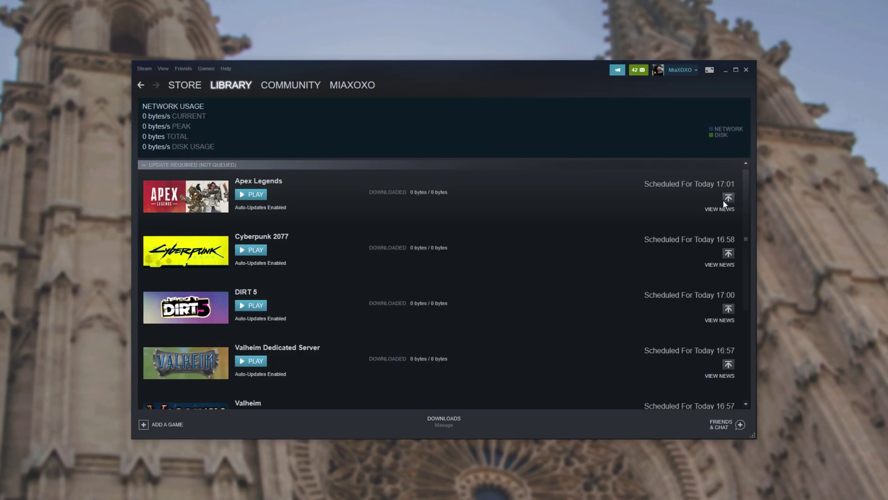
- Queue the updates for Apex Legends, Cyberpunk 2077, DIRT 5, Valheim Dedicated Server and Valheim in Steam's downloads
click(729, 198)
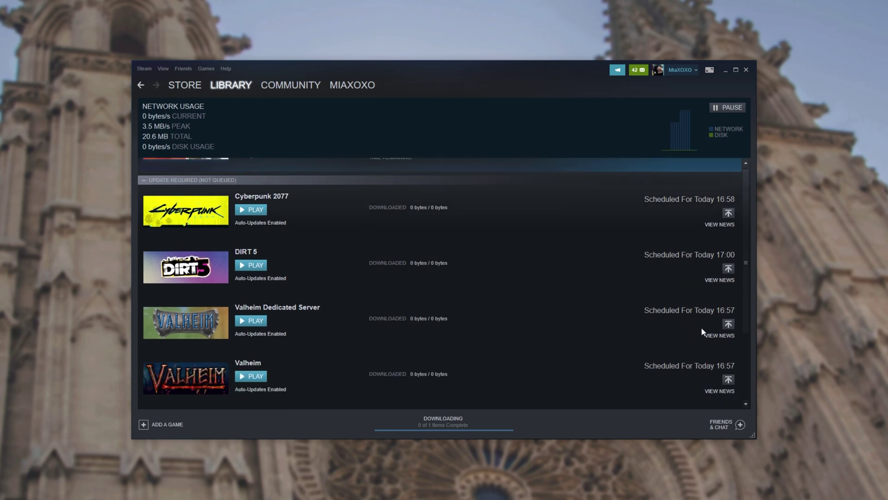
click(728, 327)
click(728, 286)
click(728, 337)
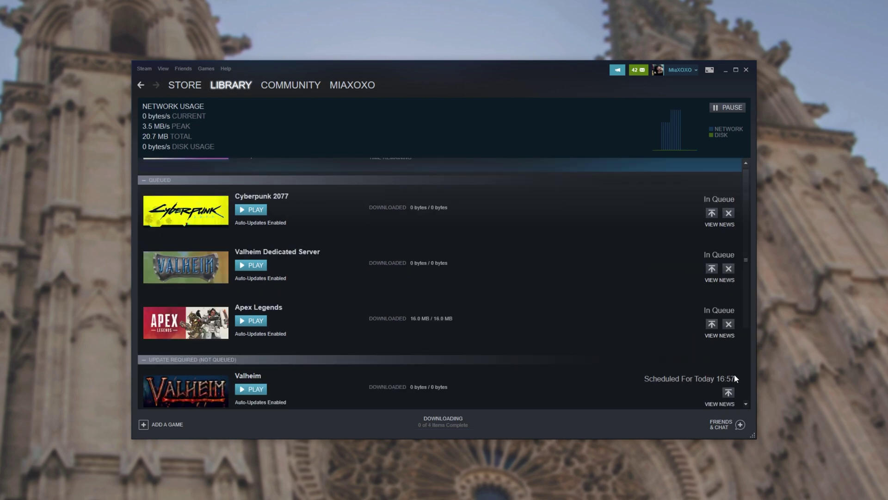
click(728, 393)
scroll(729, 393, down, 1)
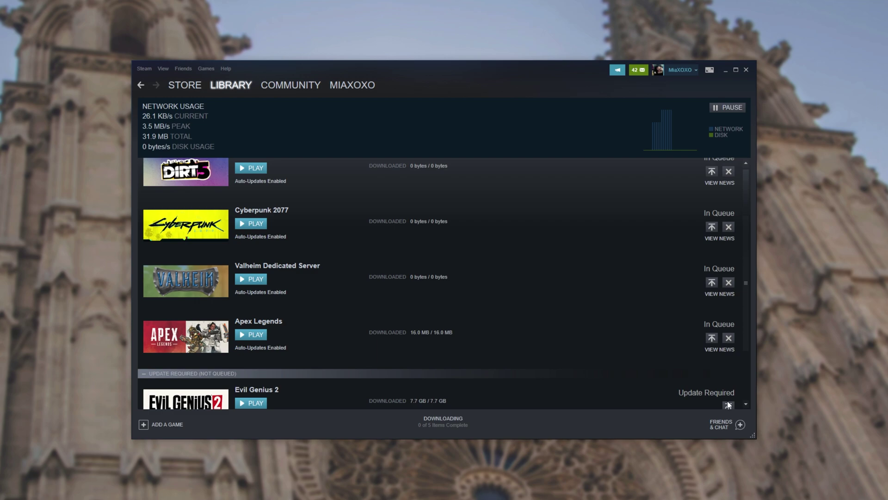
click(727, 401)
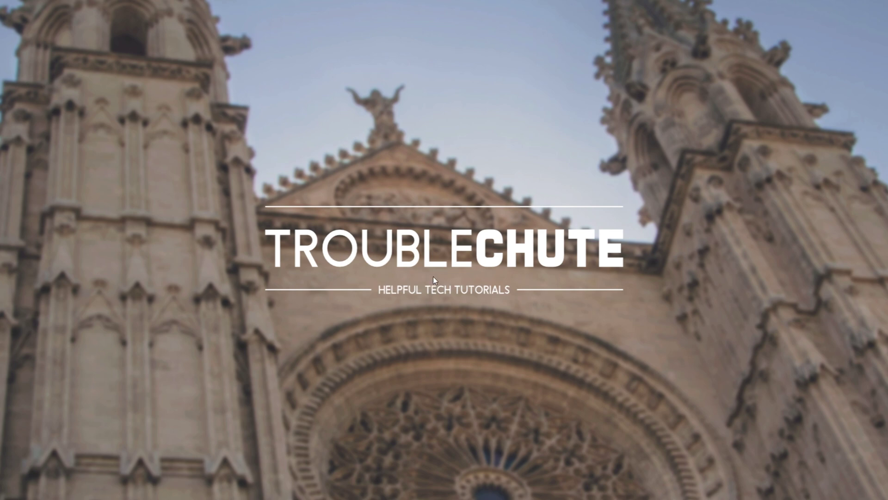
- Open the Windows proxy settings and switch automatic detection of settings off and back on
key(super)
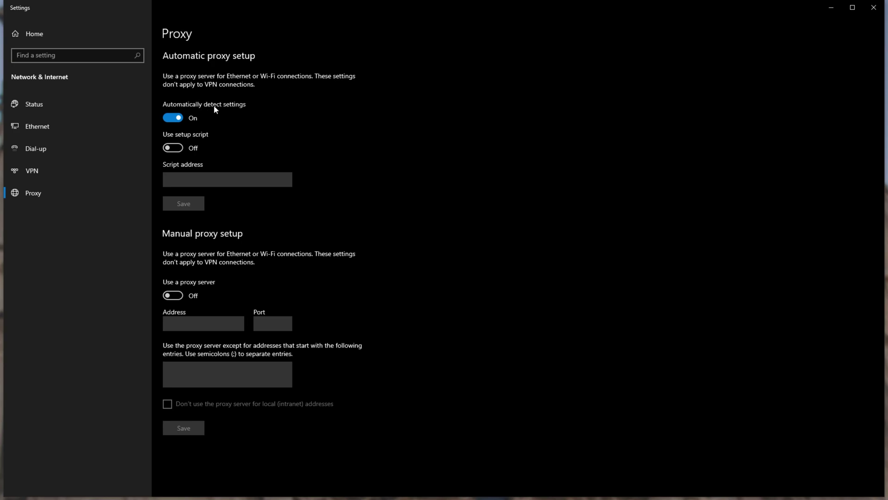
click(182, 118)
click(173, 117)
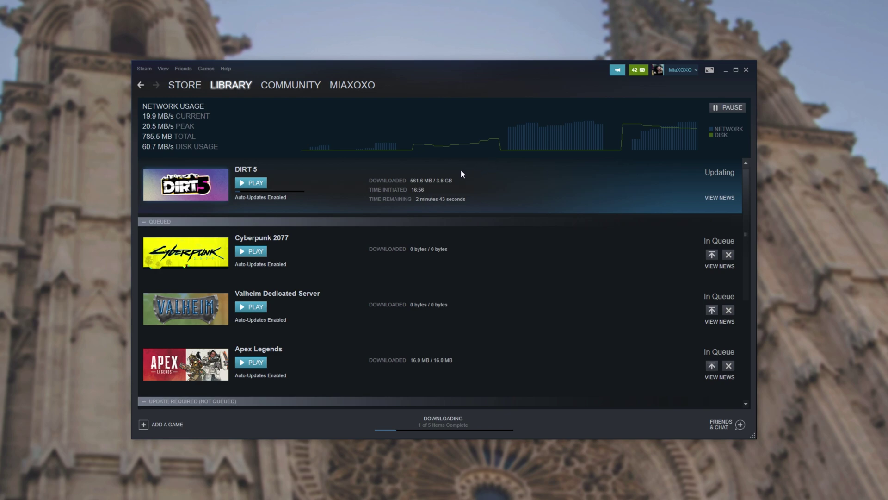
- Open Task Manager and examine the active time and transfer rate of Disk 3 (E:)
right_click(383, 365)
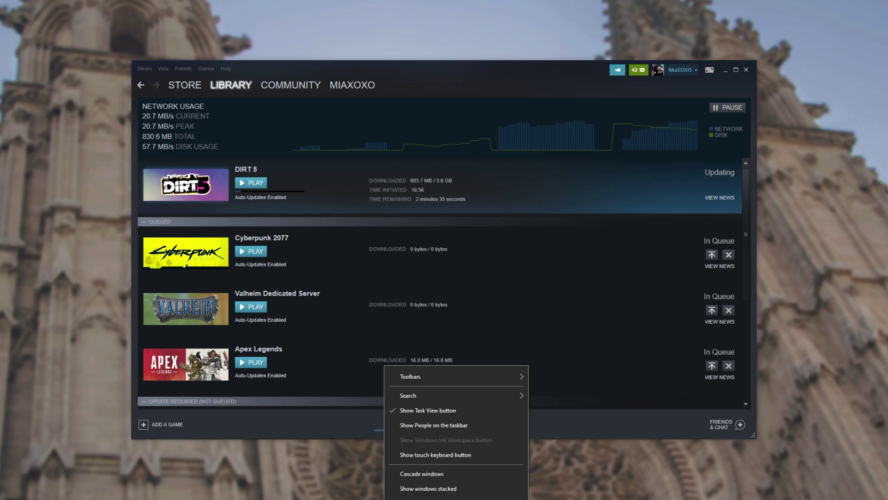
key(Escape)
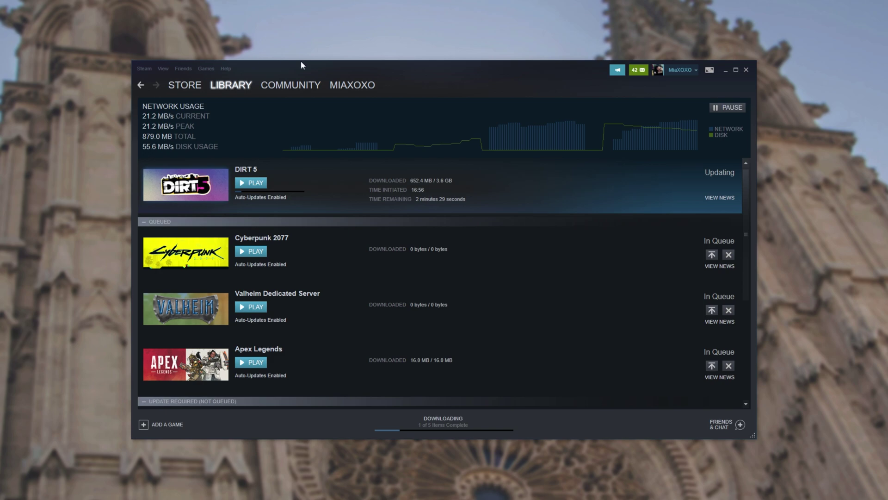
key(ctrl+shift+Escape)
click(248, 103)
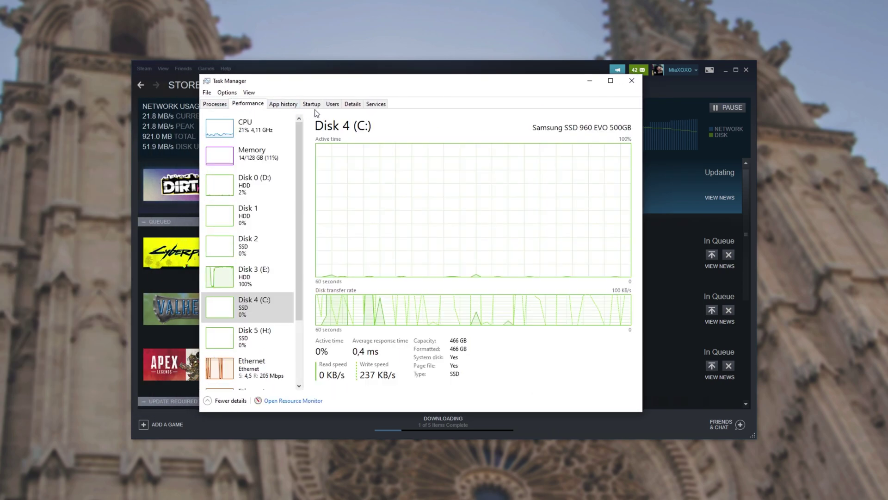
click(250, 275)
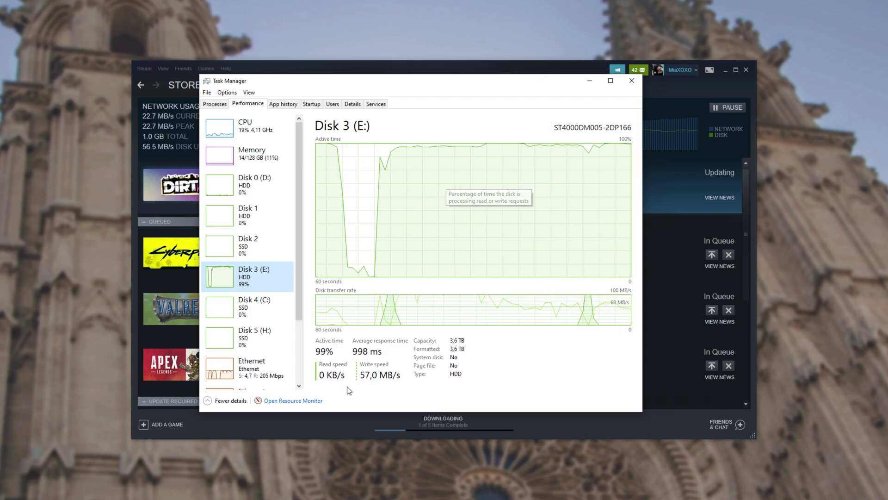
- Examine Steam's disk and network usage in Task Manager's process list and close Task Manager
click(217, 104)
click(519, 239)
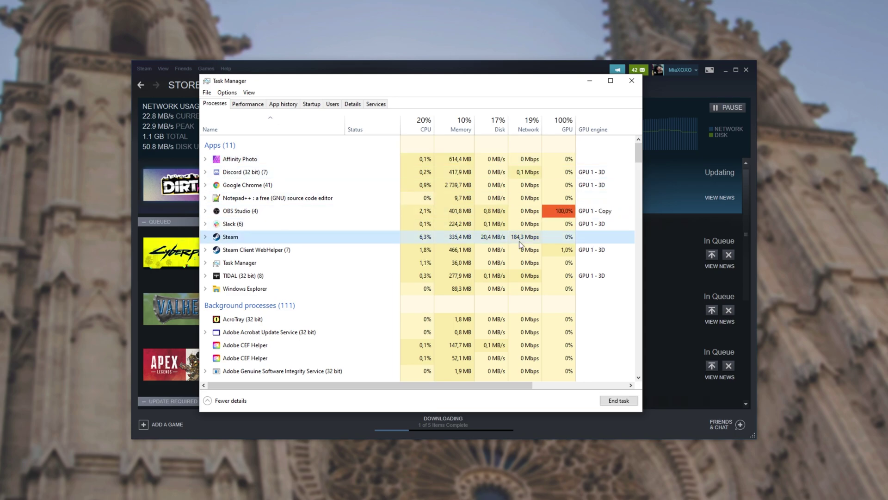
drag(464, 83, 349, 90)
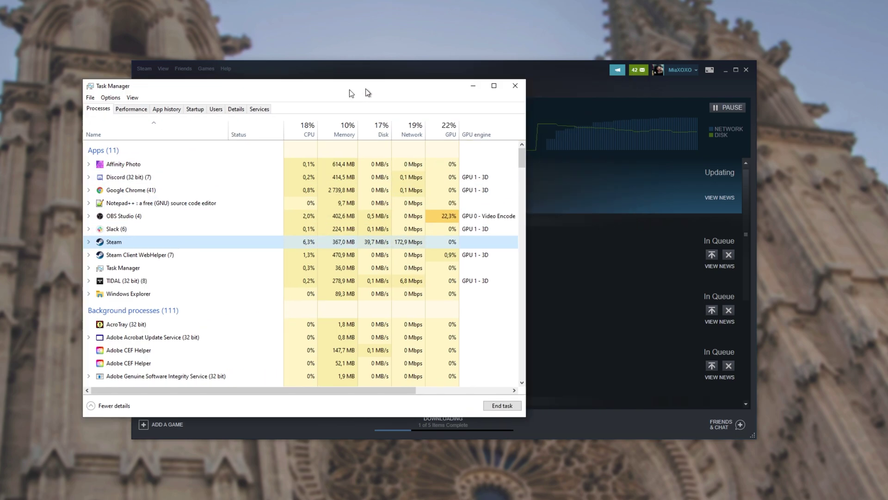
key(alt+F4)
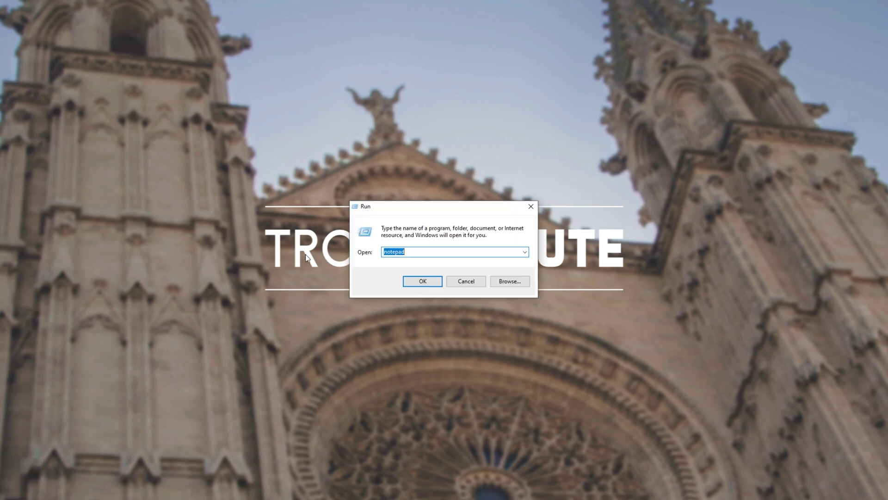
- Open a Command Prompt with cmd and flush the DNS cache with ipconfig /flushdns
text(cmd)
key(Return)
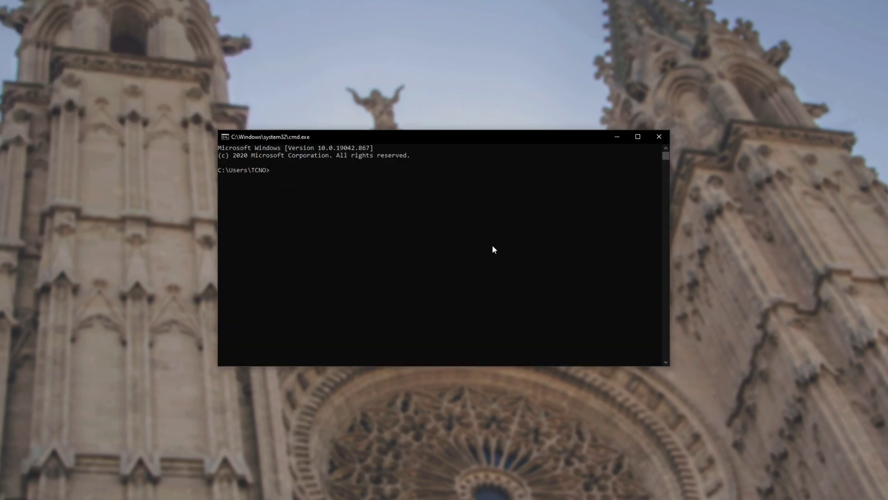
text(ipconfig /flushdns)
key(Return)
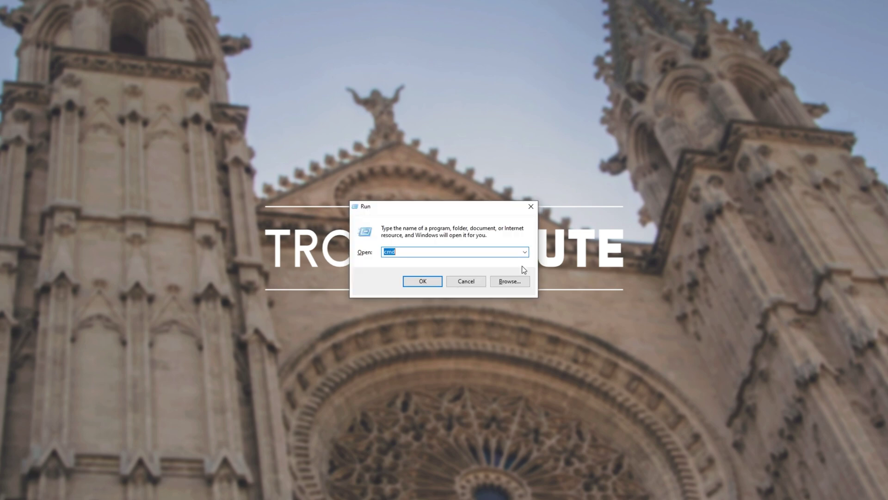
- Run steam://flushconfig from the Windows Run dialog to request clearing Steam's download cache
key(BackSpace)
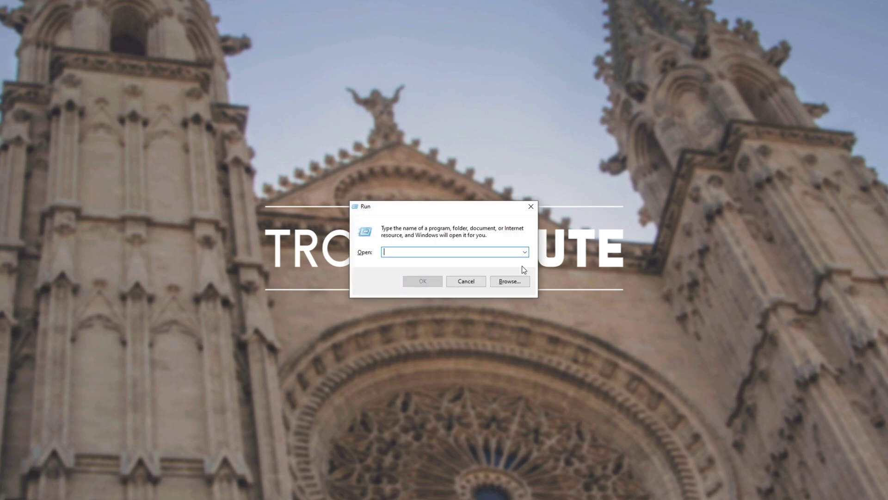
text(steam)
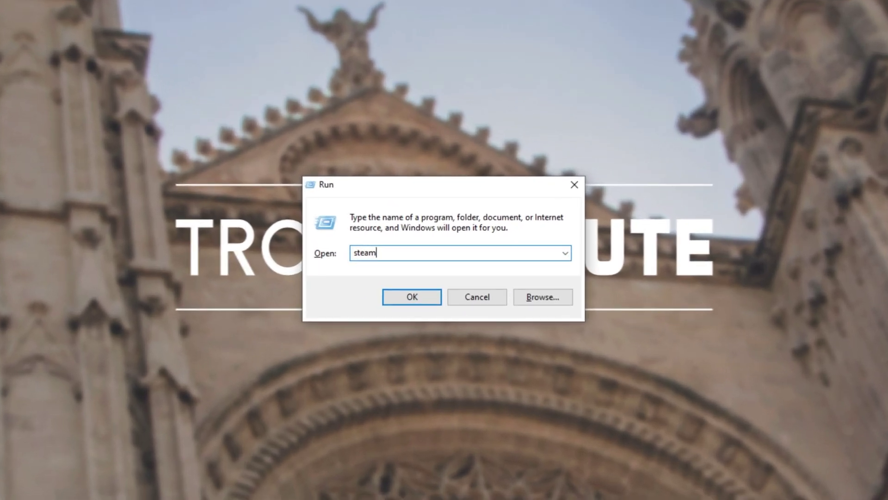
text(://flushconfig)
key(Return)
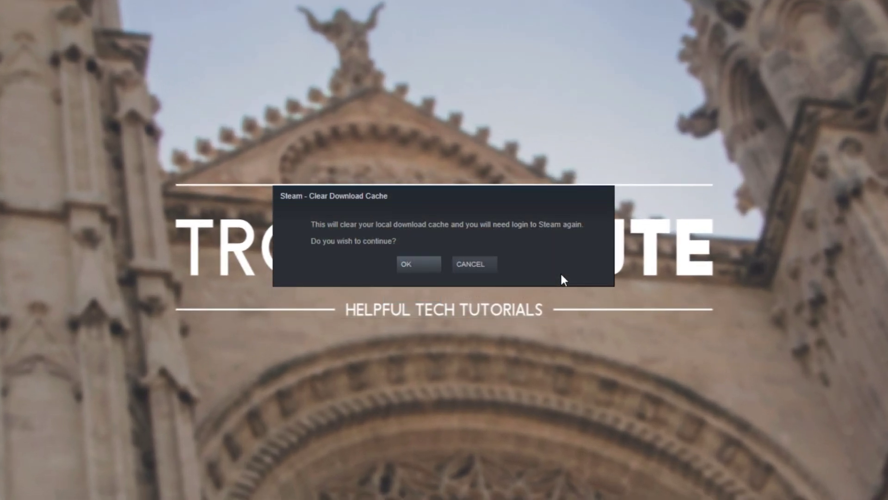